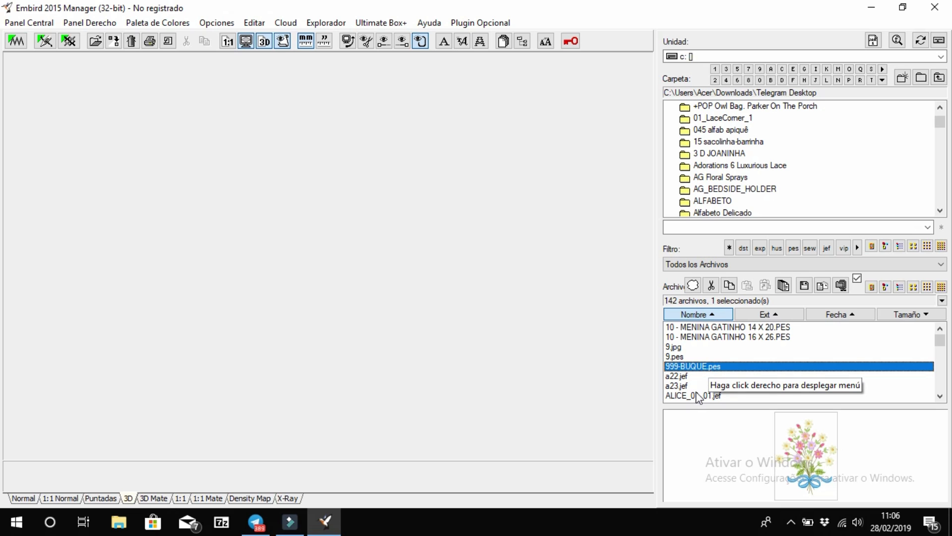
Preview the a23.jef and a22.jef designs and open a22.jef in the Editor.
{"action": "left_click", "coordinate": [683, 388]}
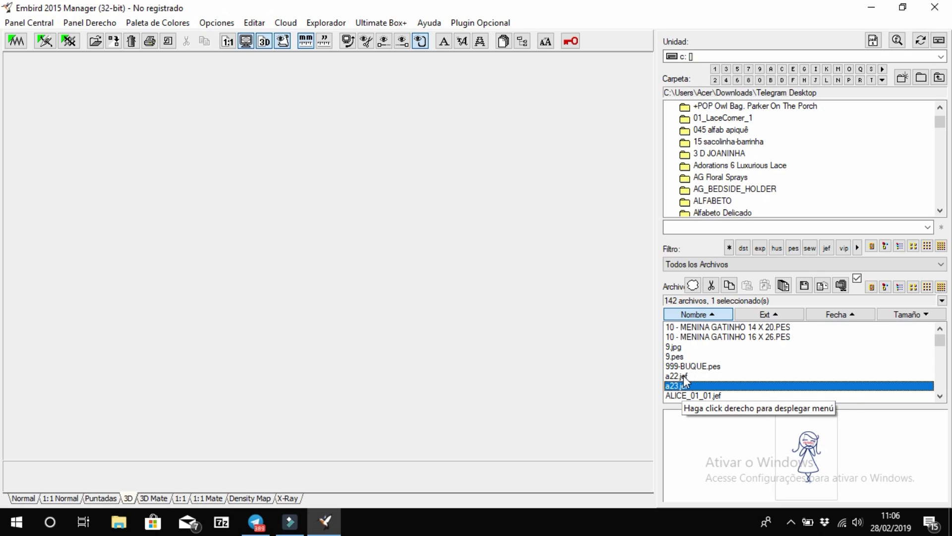
{"action": "left_click", "coordinate": [684, 376]}
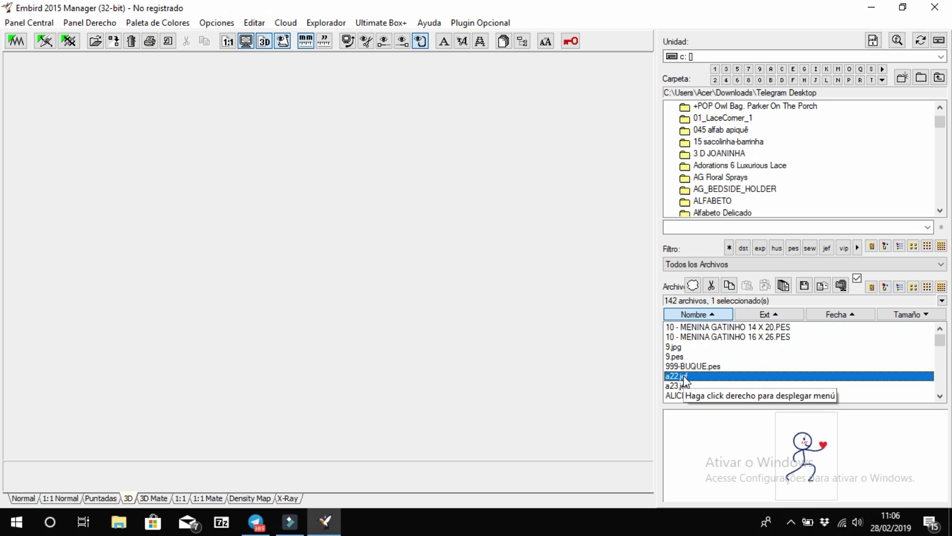
{"action": "double_click", "coordinate": [684, 376]}
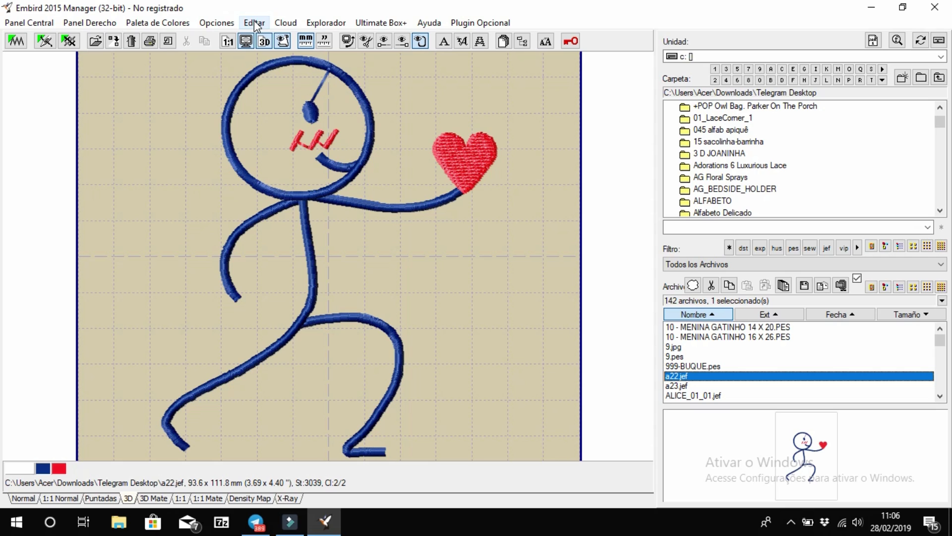
{"action": "key", "text": "alt+F4"}
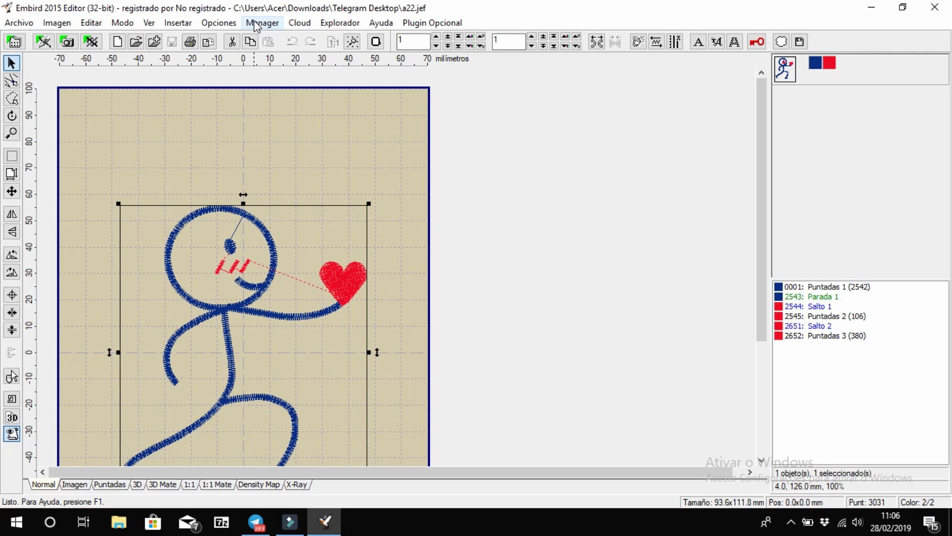
Change the hoop to the Janome MC11000 Square Hoop (200 x 200 mm).
{"action": "left_click", "coordinate": [376, 43]}
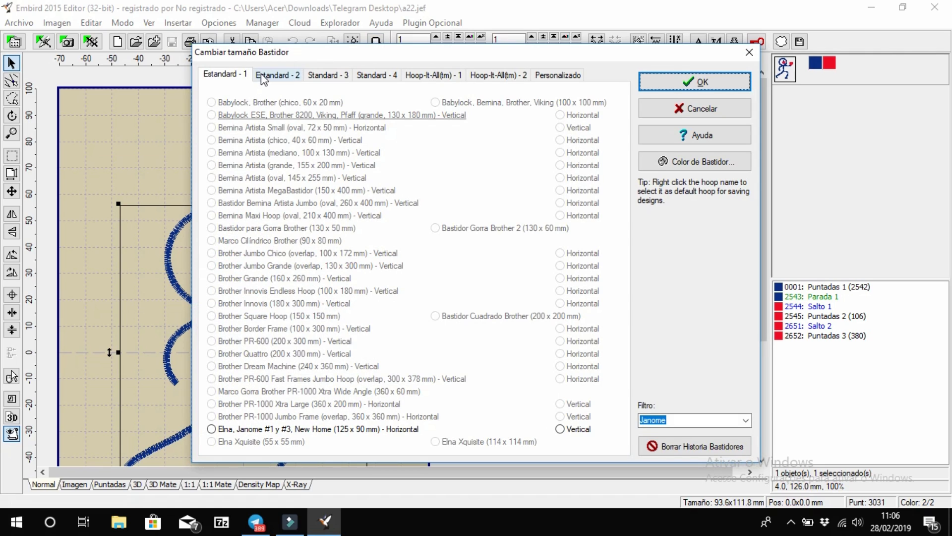
{"action": "left_click", "coordinate": [262, 80]}
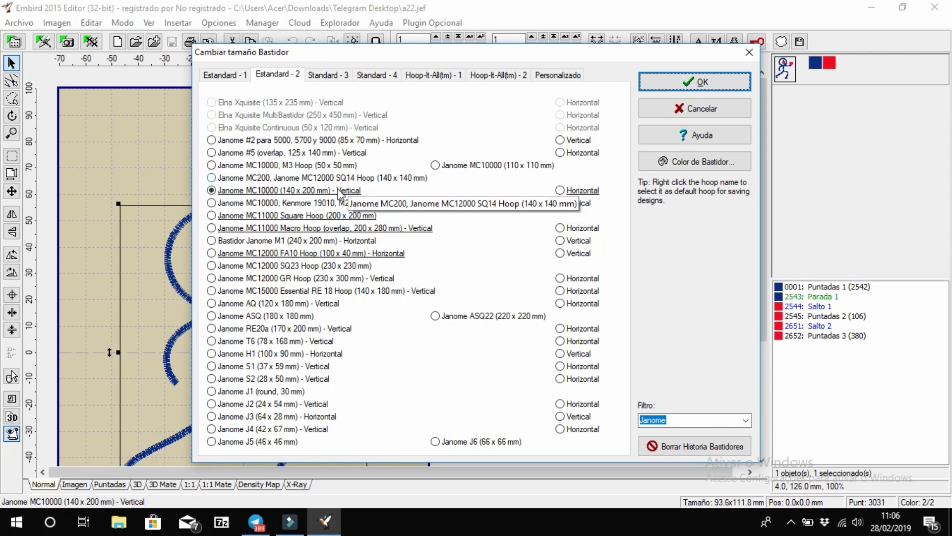
{"action": "left_click", "coordinate": [336, 219]}
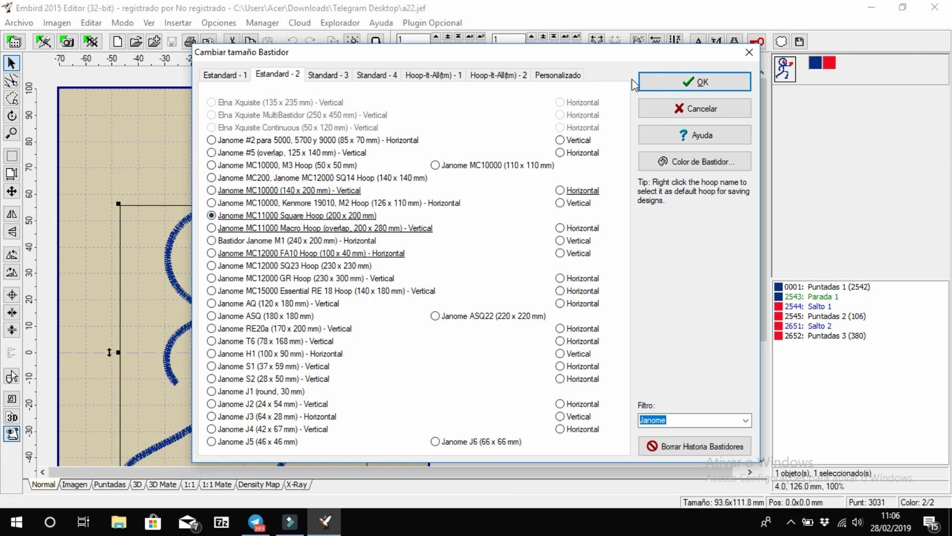
{"action": "left_click", "coordinate": [654, 86]}
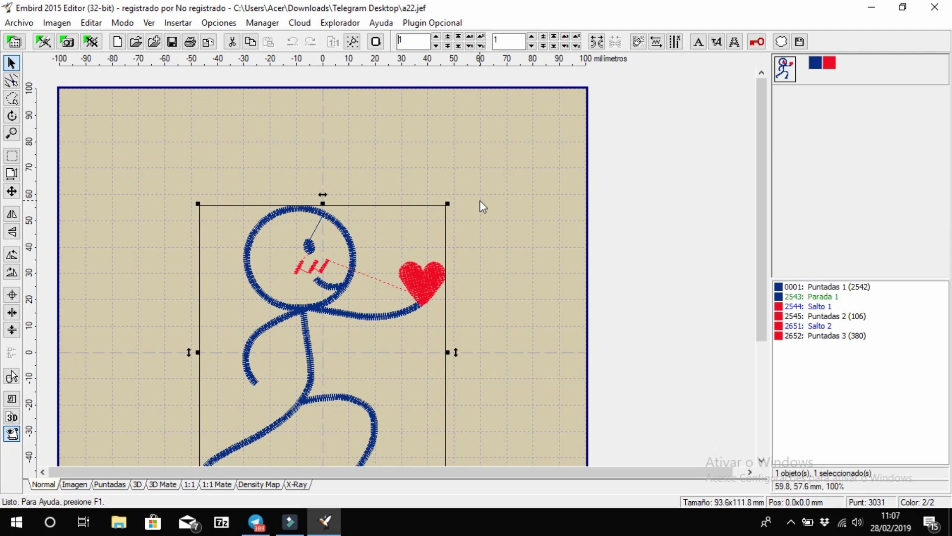
Move the kneeling figure to about -49.3, 10.7 mm in the hoop's left half and merge in a23.jef from the Telegram Desktop folder.
{"action": "left_click_drag", "start_coordinate": [356, 297], "coordinate": [224, 267]}
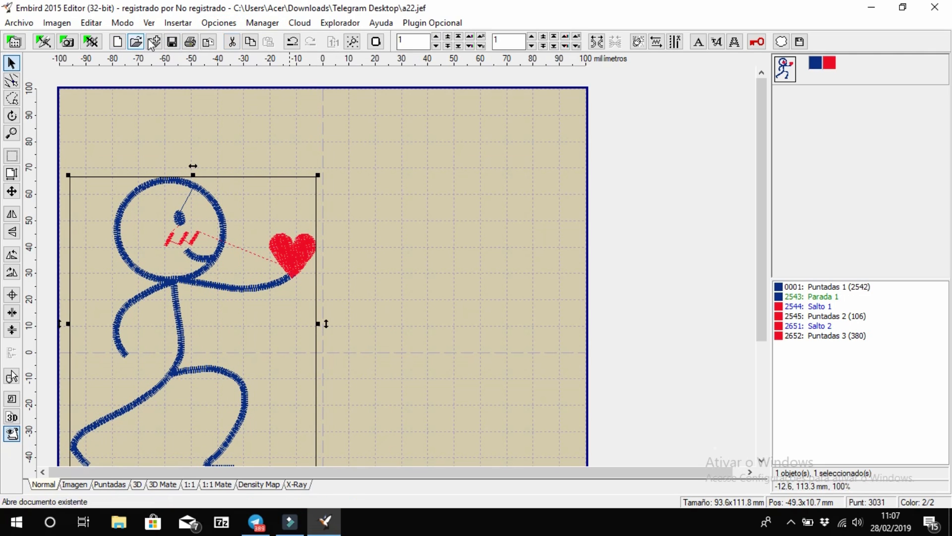
{"action": "left_click", "coordinate": [155, 42]}
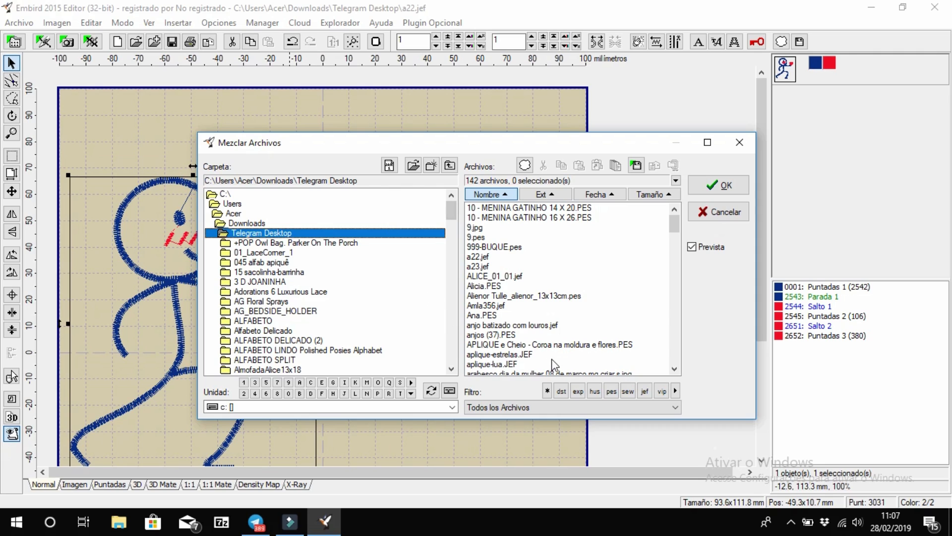
{"action": "left_click", "coordinate": [482, 268]}
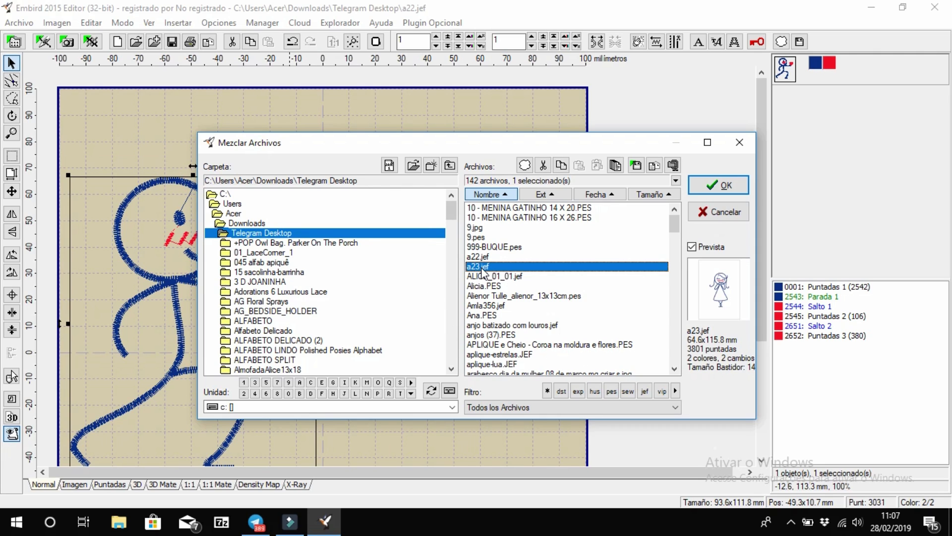
{"action": "key", "text": "F2"}
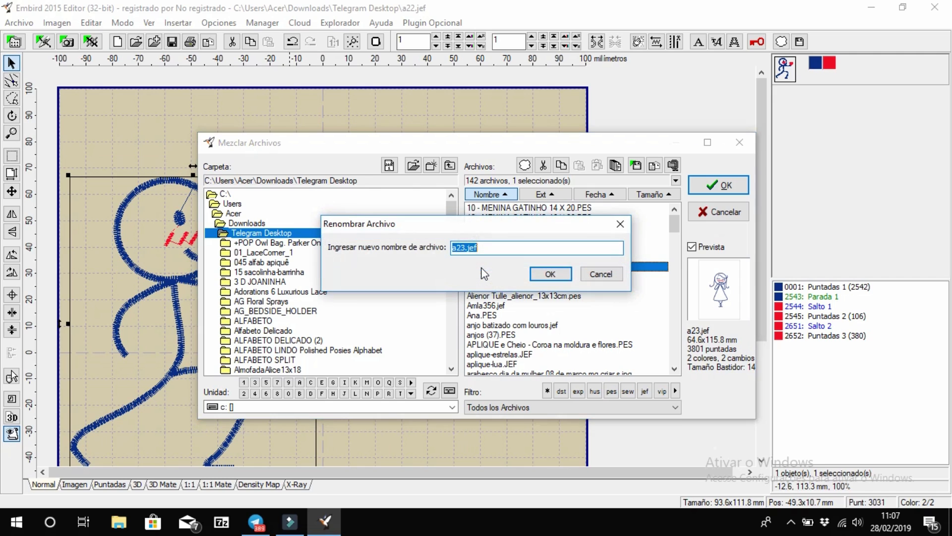
{"action": "left_click", "coordinate": [550, 275]}
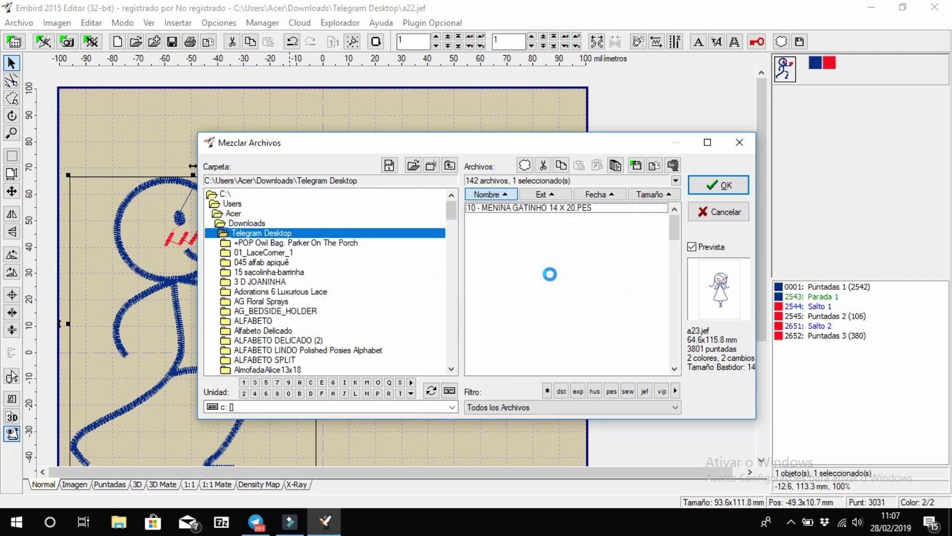
{"action": "left_click", "coordinate": [708, 186]}
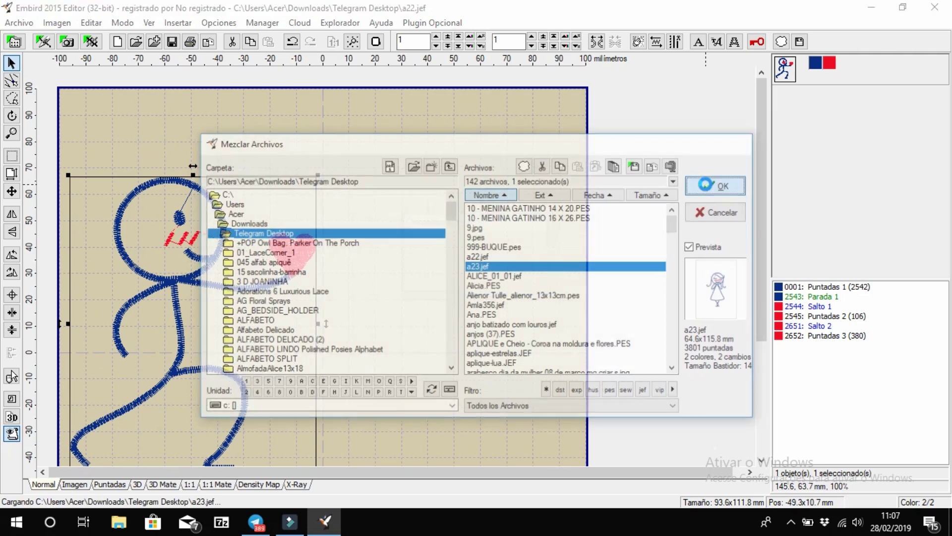
Place the girl near the hoop's right edge, at about X 65 mm, and center her vertically.
{"action": "left_click_drag", "start_coordinate": [373, 347], "coordinate": [530, 346]}
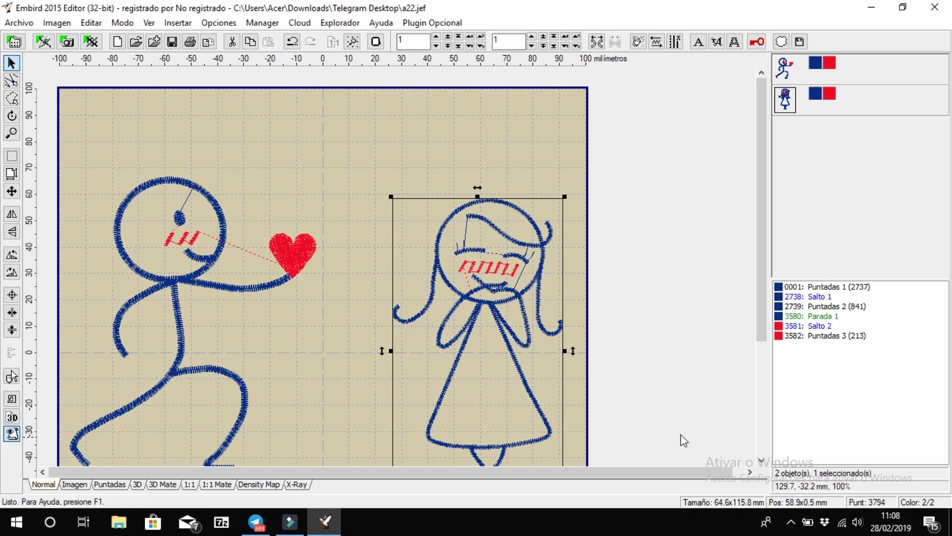
{"action": "left_click", "coordinate": [761, 460]}
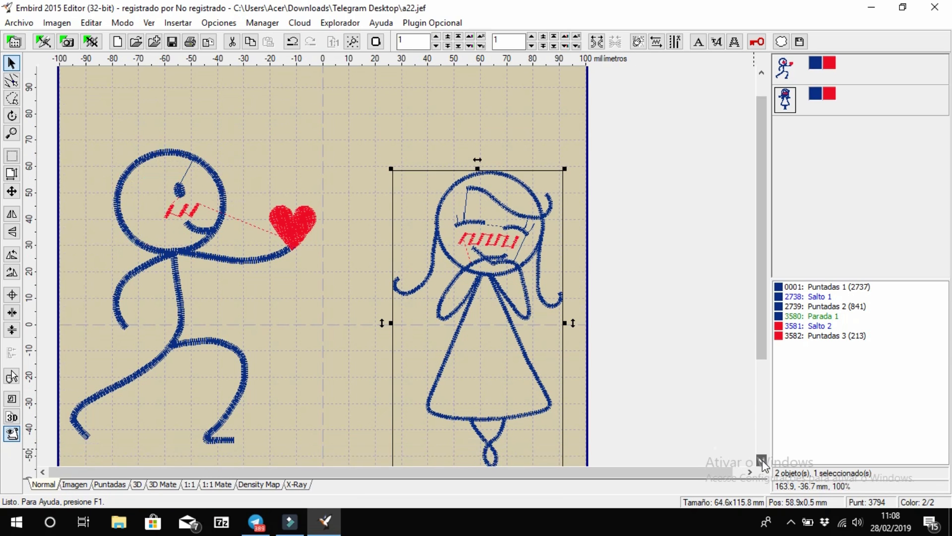
{"action": "left_click_drag", "start_coordinate": [445, 272], "coordinate": [464, 274]}
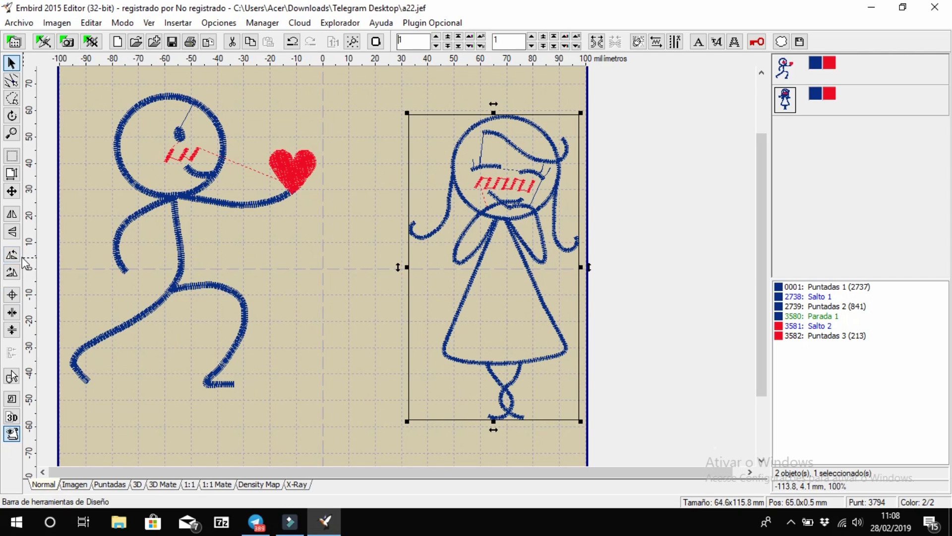
{"action": "left_click", "coordinate": [12, 331]}
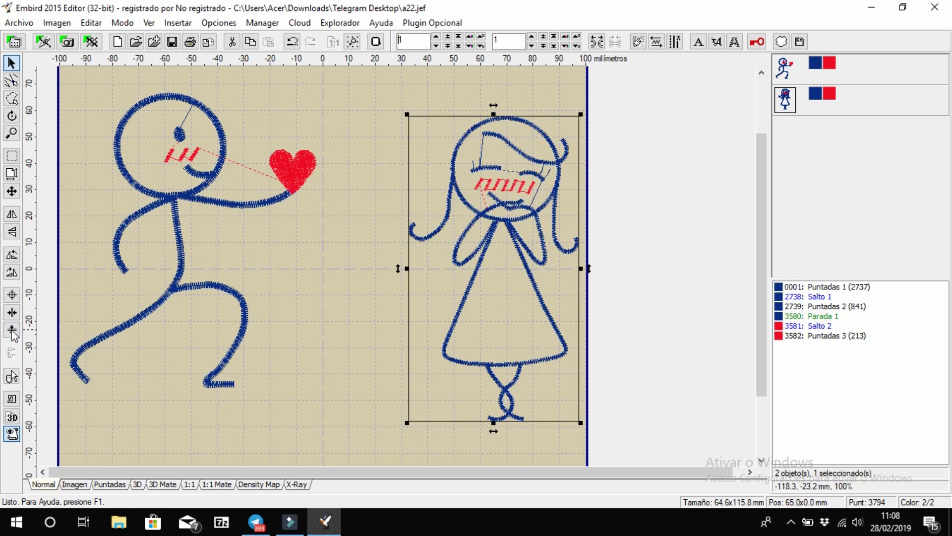
Center the kneeling figure vertically and shift it closer to the hoop's left edge, at about X -52.2 mm.
{"action": "left_click", "coordinate": [163, 275]}
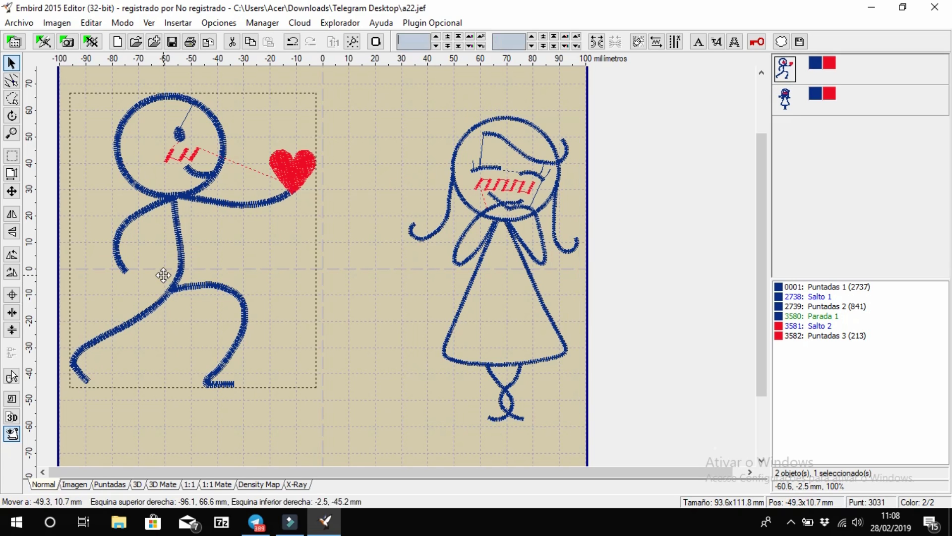
{"action": "left_click", "coordinate": [12, 330]}
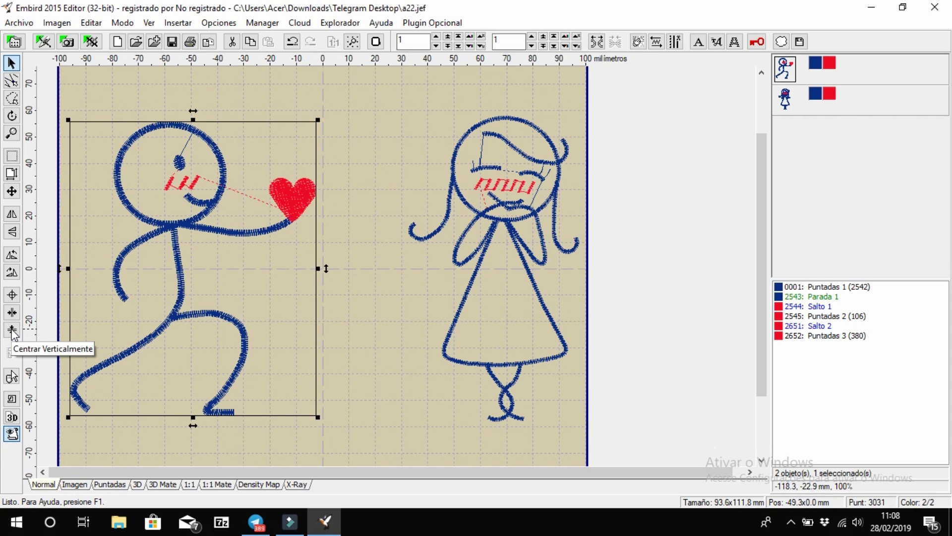
{"action": "left_click_drag", "start_coordinate": [144, 263], "coordinate": [136, 264]}
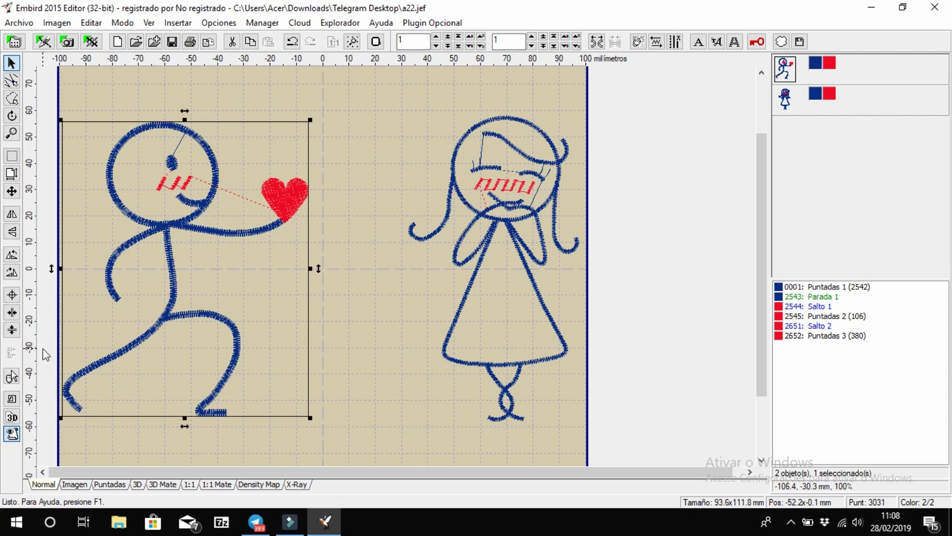
{"action": "left_click", "coordinate": [6, 330]}
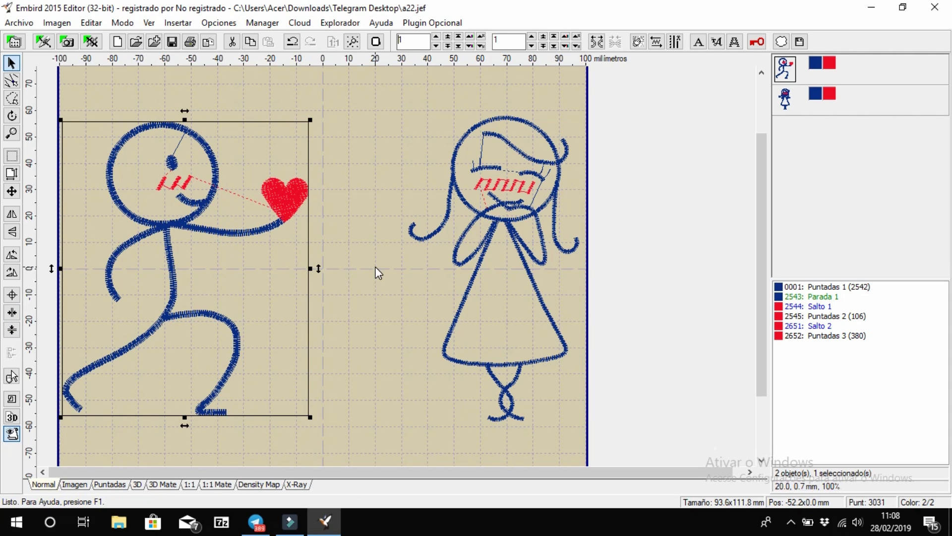
Insert the text 'Love' in the Yessy font, followed by the closing-brace glyph as a heart swirl ornament.
{"action": "left_click", "coordinate": [387, 276]}
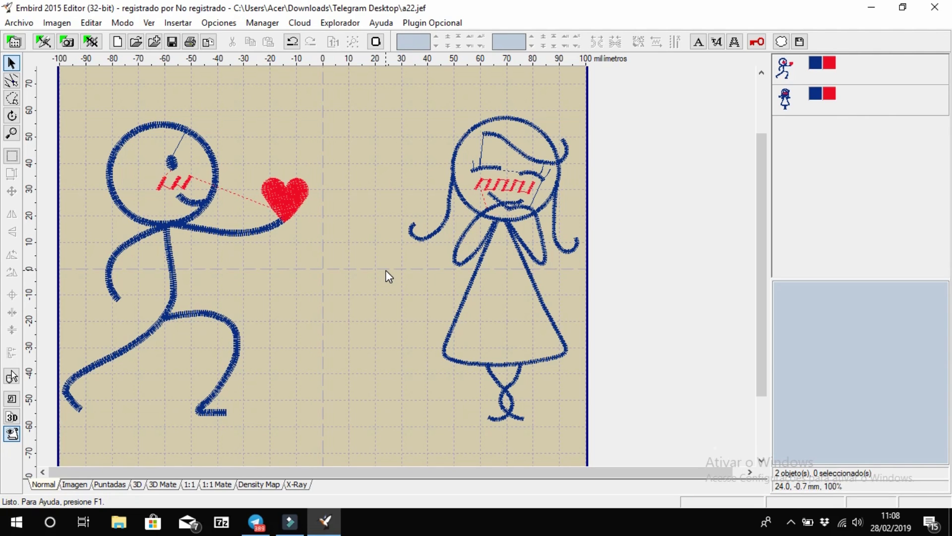
{"action": "left_click", "coordinate": [717, 43]}
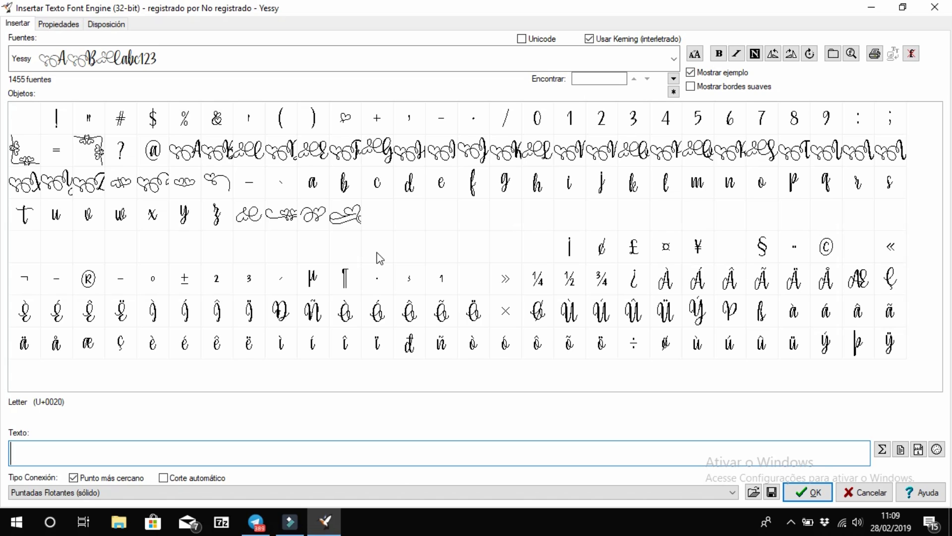
{"action": "type", "text": "Love"}
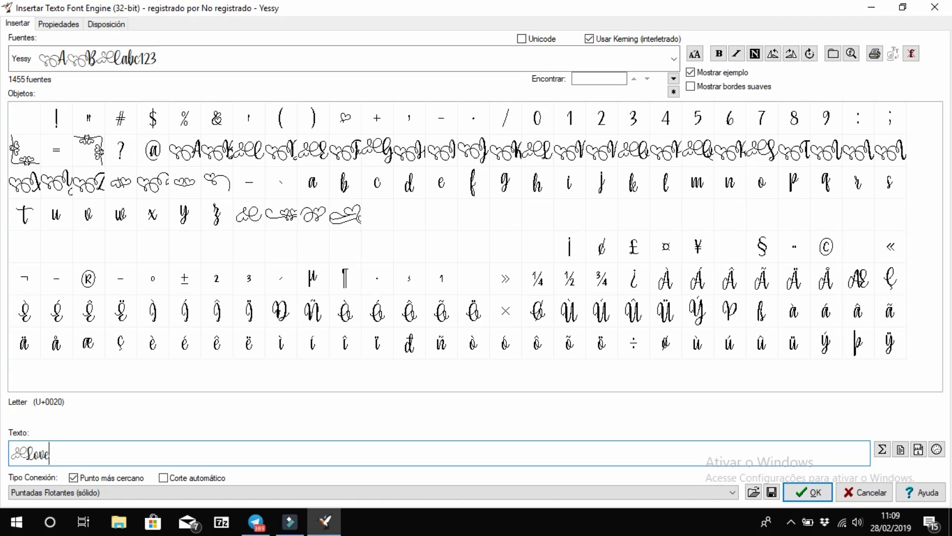
{"action": "double_click", "coordinate": [313, 215]}
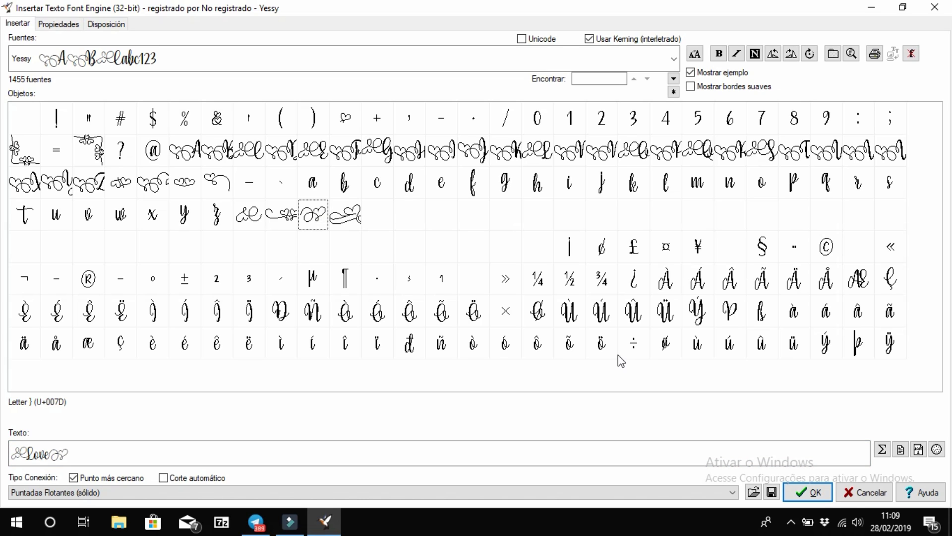
{"action": "left_click", "coordinate": [799, 497]}
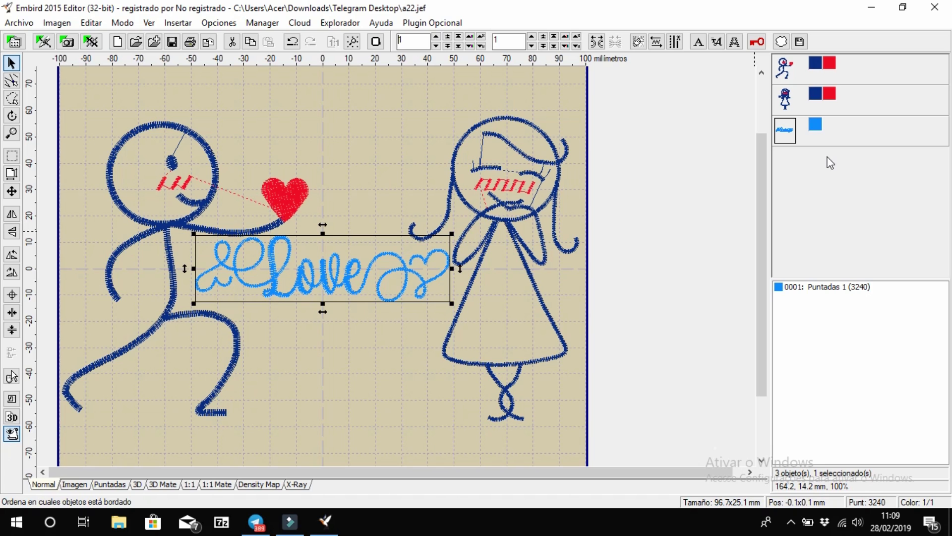
Recolor the 'Love' lettering to the basic red (255, 0, 0).
{"action": "left_click", "coordinate": [818, 129]}
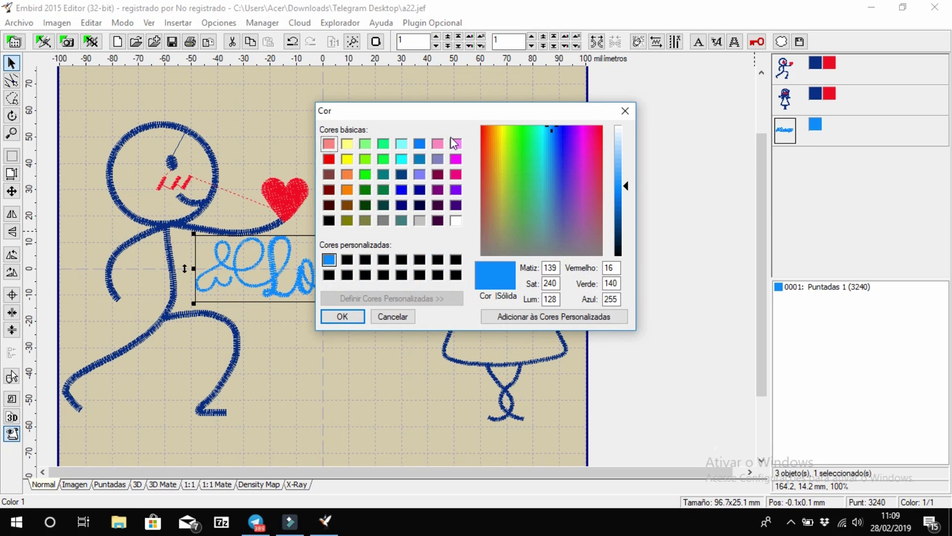
{"action": "left_click", "coordinate": [329, 159]}
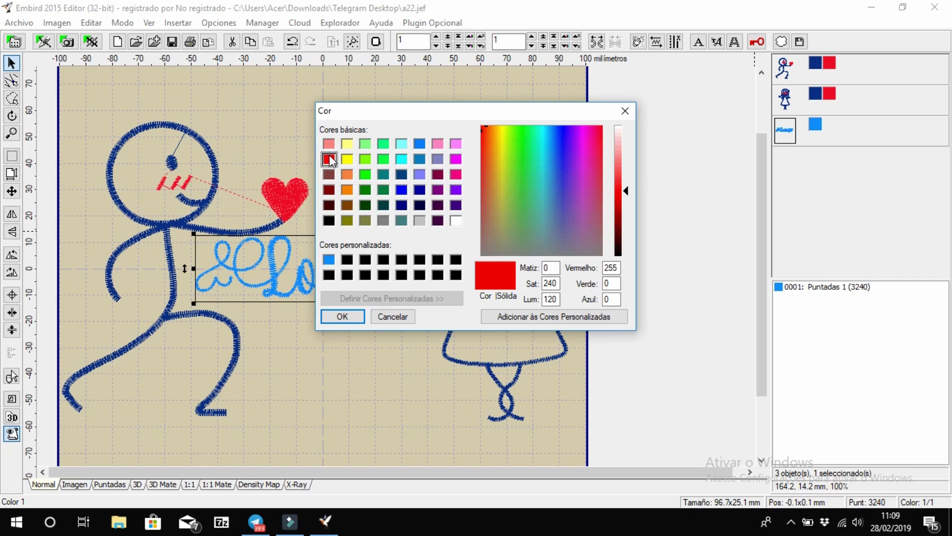
{"action": "left_click", "coordinate": [360, 318]}
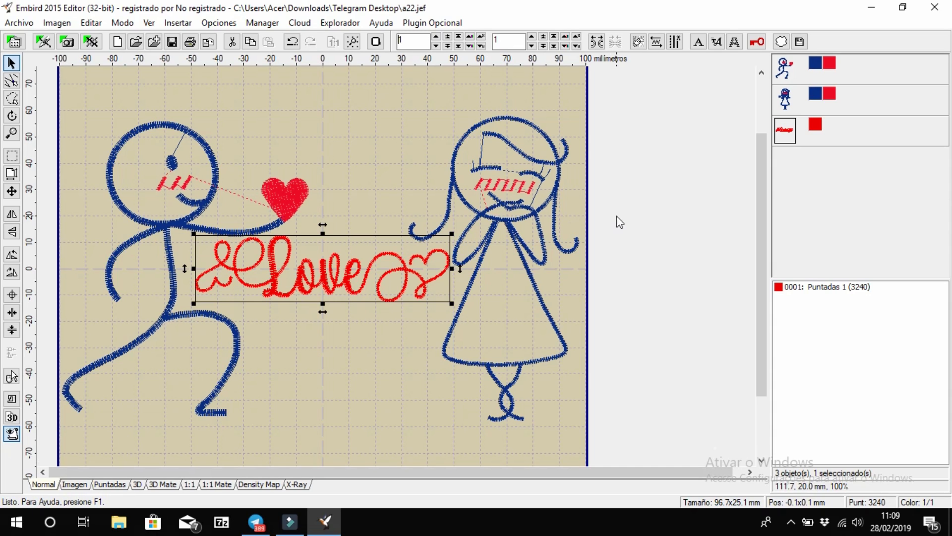
Insert the Yessy font's double-heart ornament, the closing-square-bracket glyph, as a separate text object in place of the previous text entry.
{"action": "left_click", "coordinate": [717, 44]}
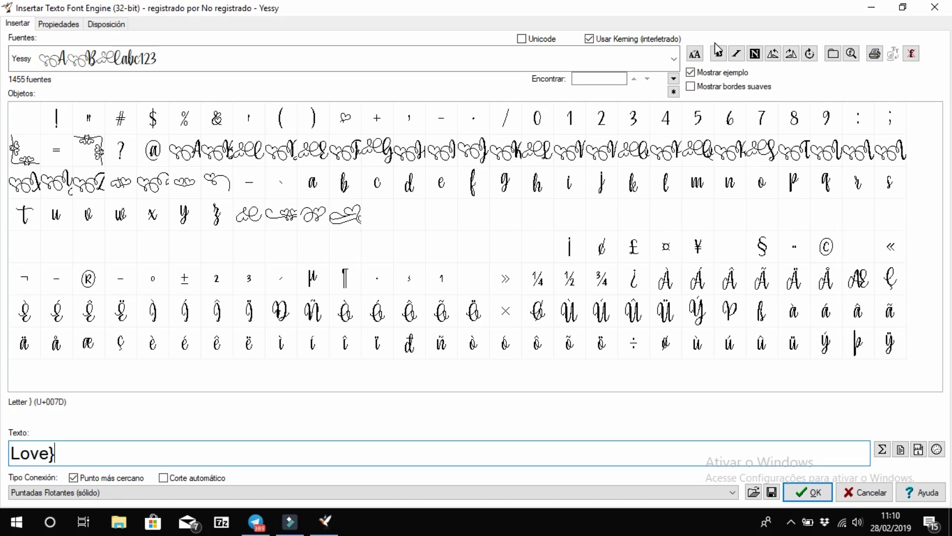
{"action": "left_click", "coordinate": [185, 184]}
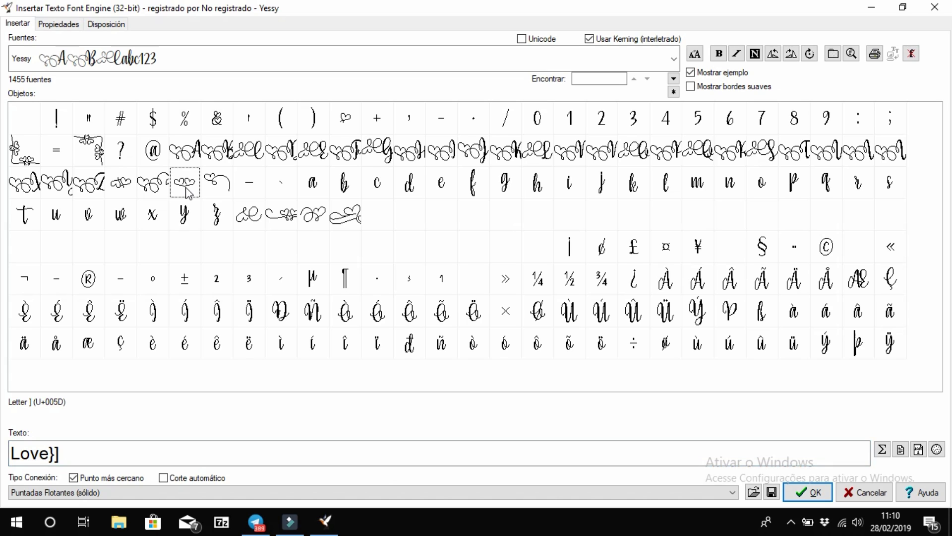
{"action": "left_click", "coordinate": [144, 453]}
{"action": "key", "text": "BackSpace"}
{"action": "key", "text": "BackSpace"}
{"action": "key", "text": "BackSpace"}
{"action": "key", "text": "BackSpace"}
{"action": "key", "text": "BackSpace"}
{"action": "key", "text": "BackSpace"}
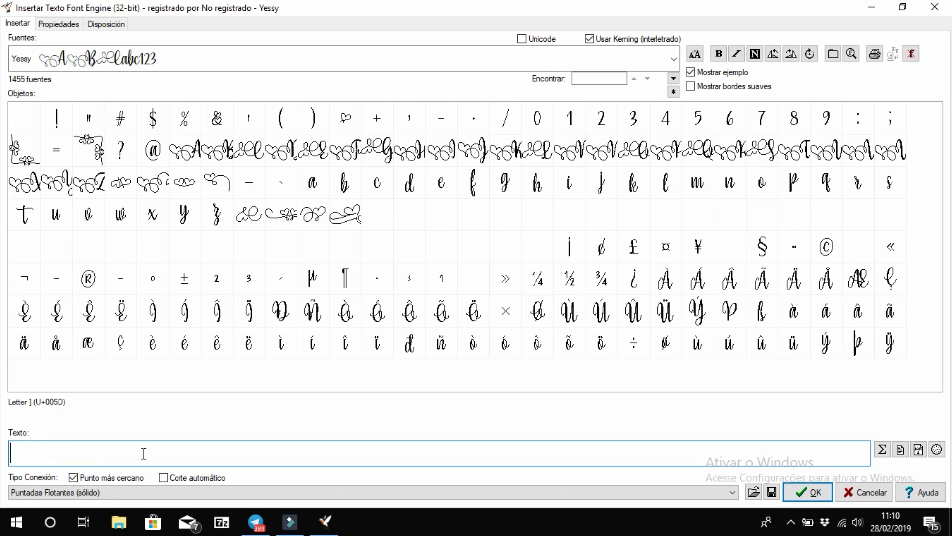
{"action": "double_click", "coordinate": [192, 188]}
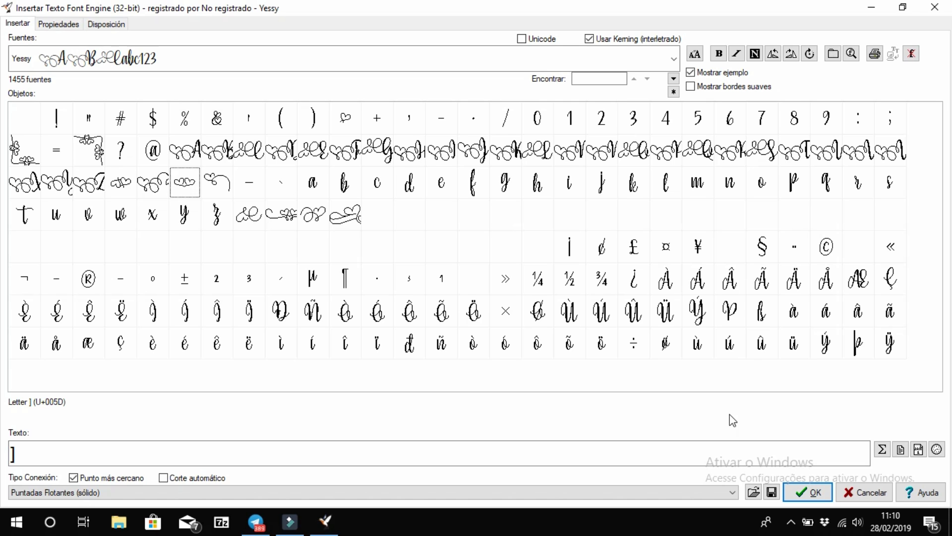
{"action": "left_click", "coordinate": [800, 497]}
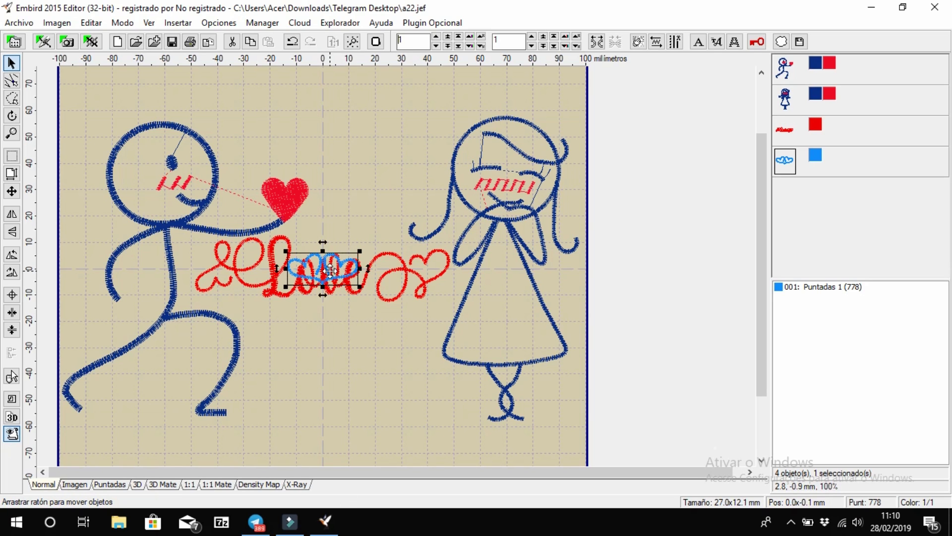
Move the double-heart ornament above the 'Love' lettering, centered horizontally at about Y 40.5 mm, and recolor it basic red (255, 0, 0).
{"action": "left_click_drag", "start_coordinate": [328, 274], "coordinate": [334, 168]}
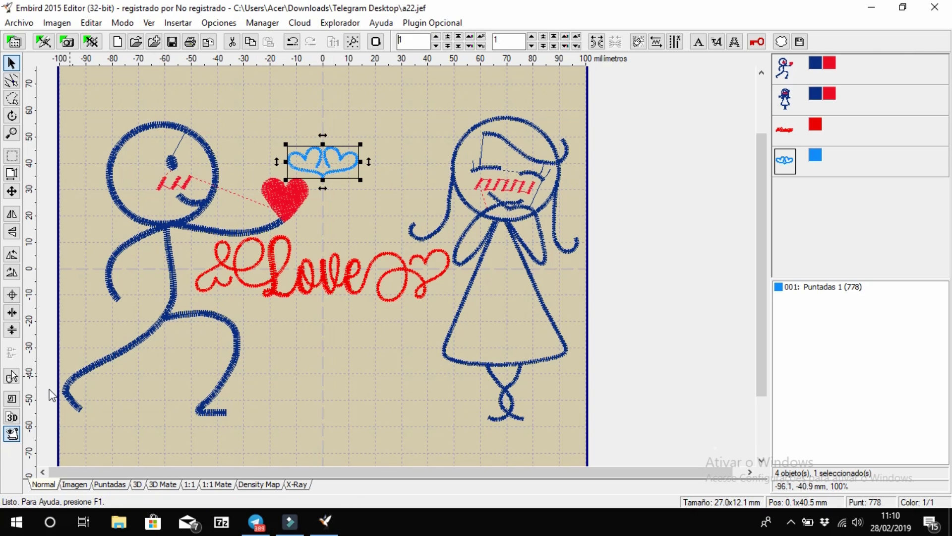
{"action": "left_click", "coordinate": [12, 313]}
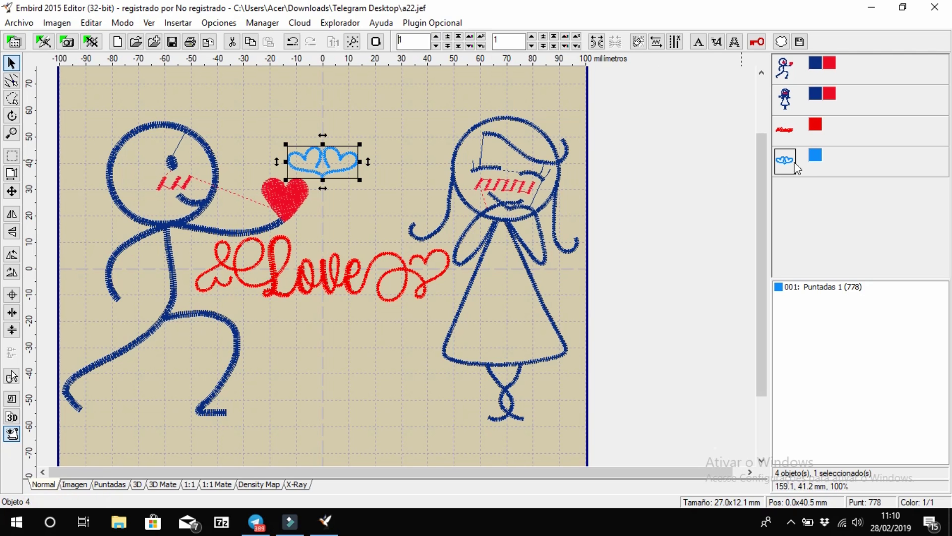
{"action": "left_click", "coordinate": [816, 158]}
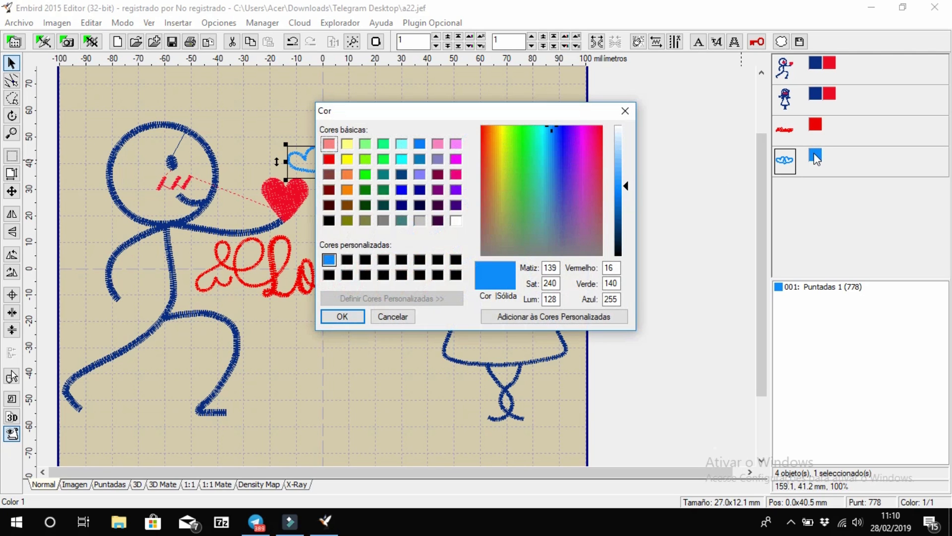
{"action": "left_click", "coordinate": [329, 160]}
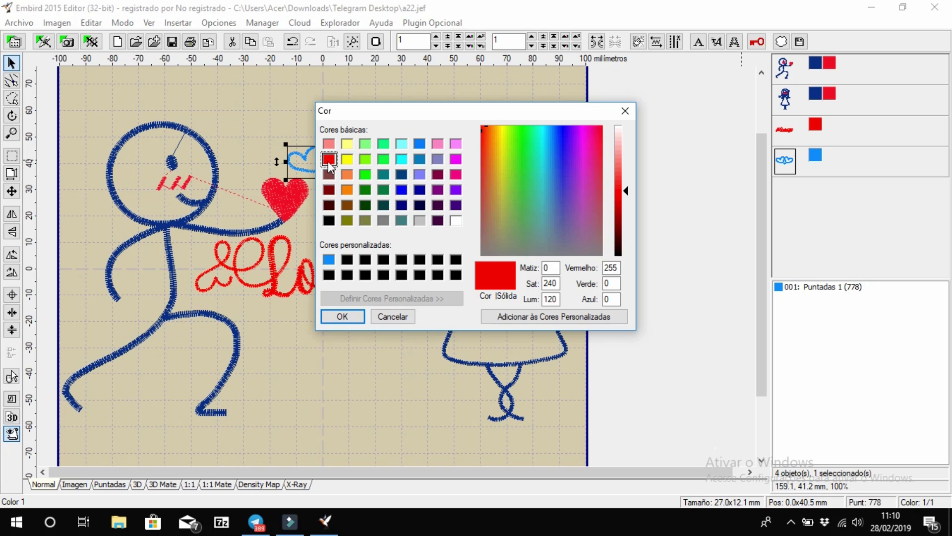
{"action": "left_click", "coordinate": [361, 314]}
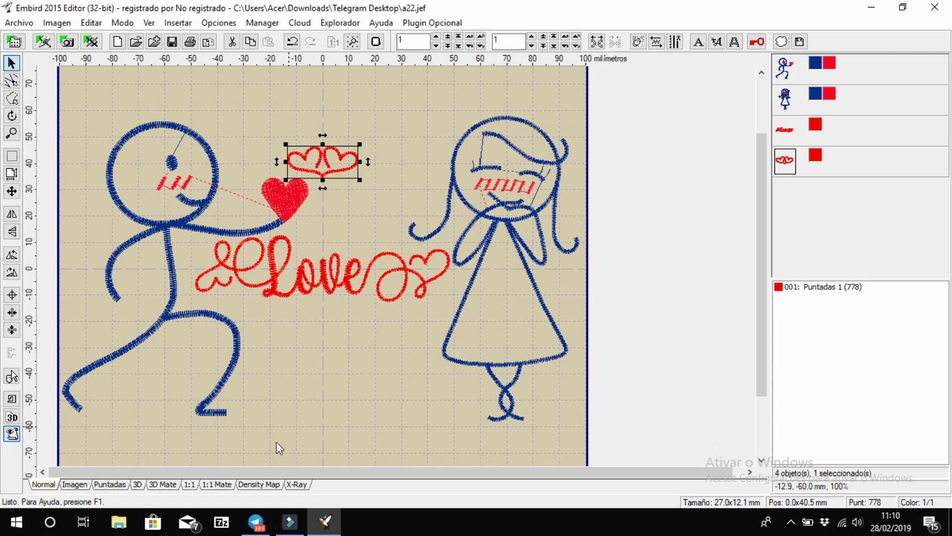
Preview the layout in the 1:1 matte rendering, and return to the normal stitch view.
{"action": "left_click", "coordinate": [209, 486]}
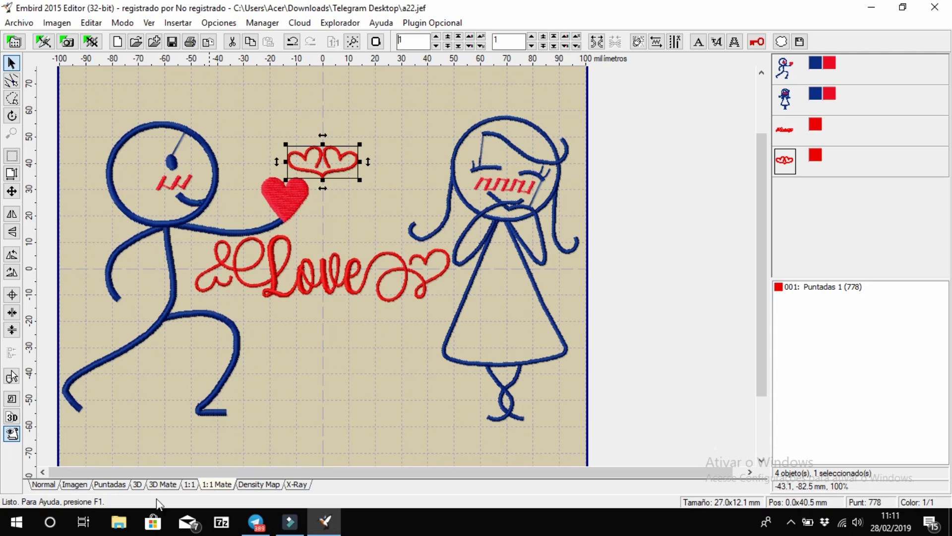
{"action": "left_click", "coordinate": [47, 484]}
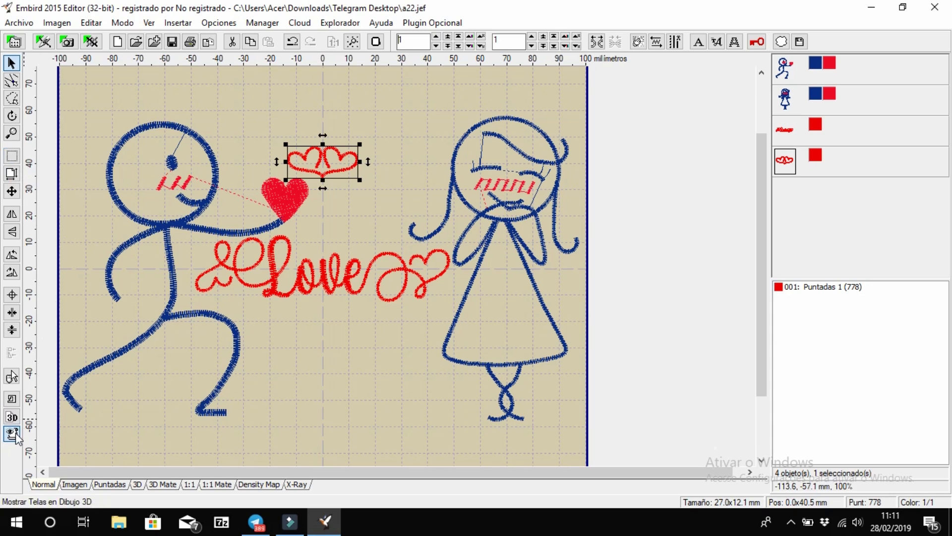
Select all the objects, join them into a single design, and check its color sequence in the sewing simulator.
{"action": "left_click", "coordinate": [14, 158]}
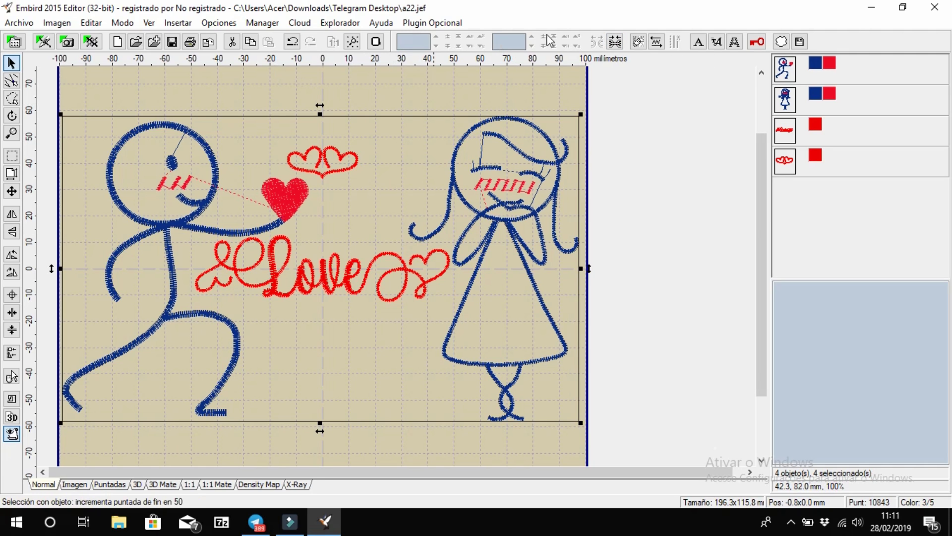
{"action": "left_click", "coordinate": [615, 42]}
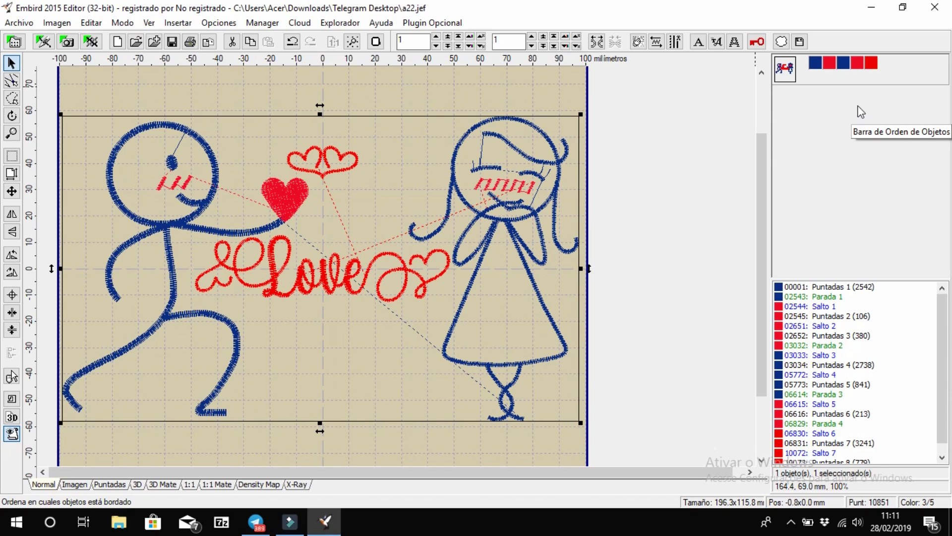
{"action": "left_click", "coordinate": [11, 400]}
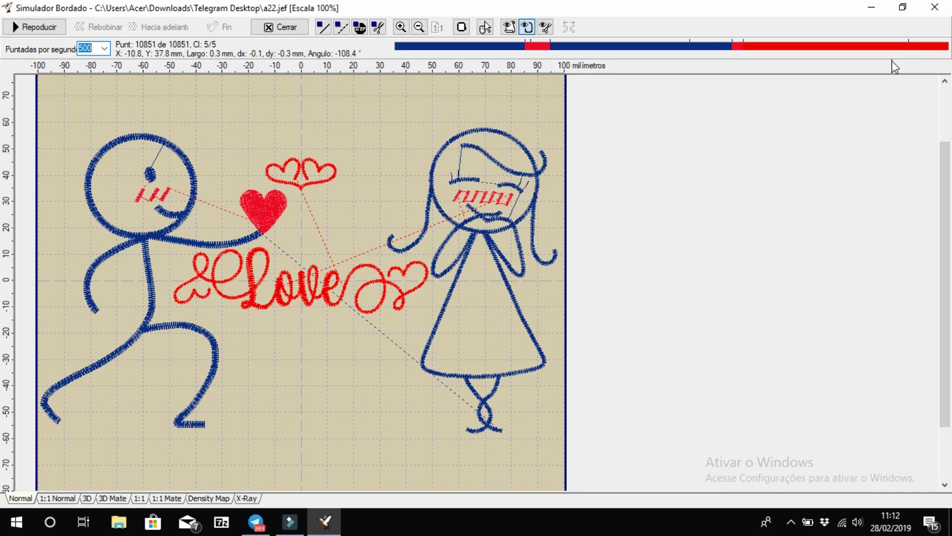
{"action": "left_click", "coordinate": [935, 7]}
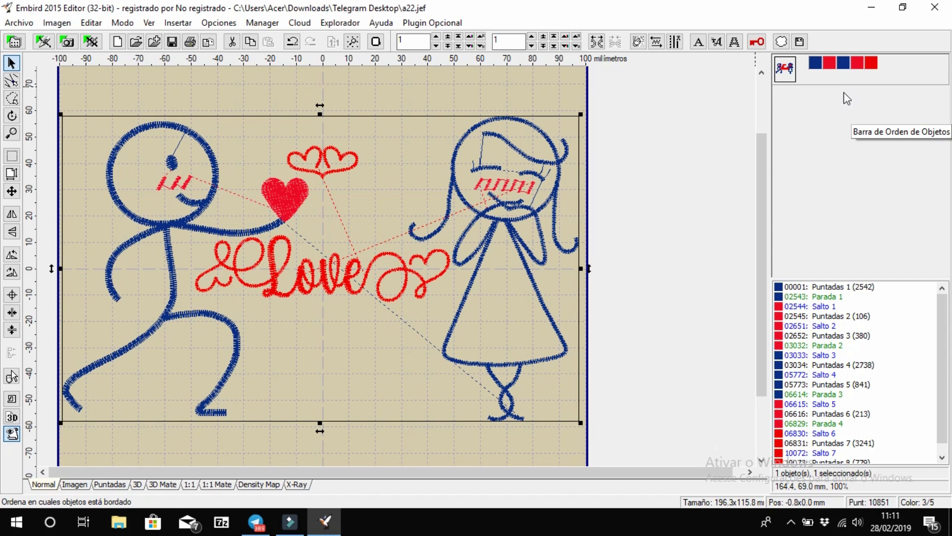
Swap the sewing order of the second blue color with the preceding red, and check the new sequence in the sewing simulator.
{"action": "right_click", "coordinate": [845, 64]}
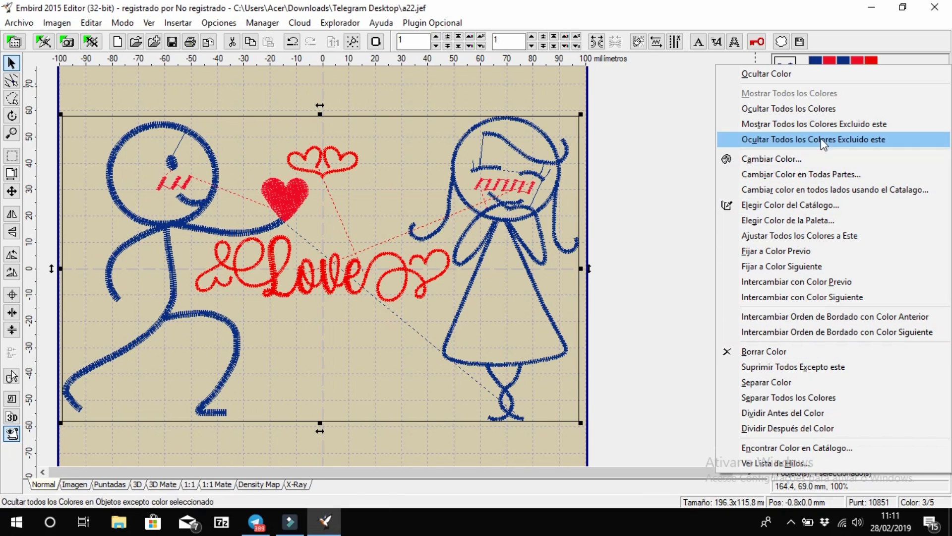
{"action": "left_click", "coordinate": [838, 317]}
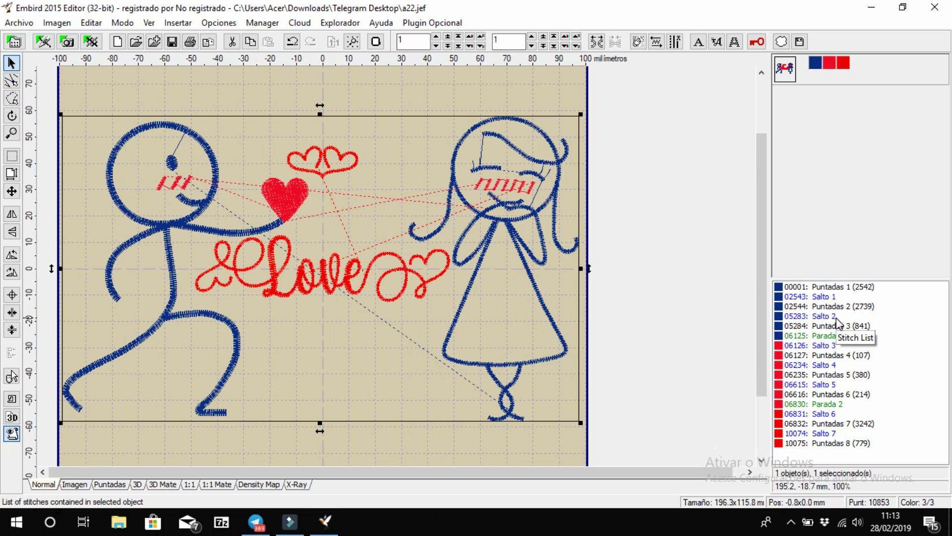
{"action": "left_click", "coordinate": [12, 400]}
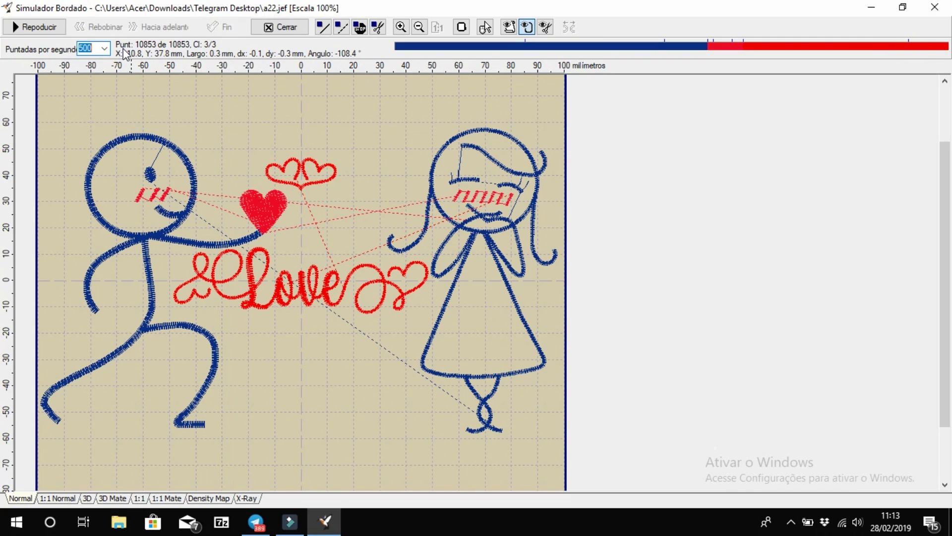
{"action": "left_click", "coordinate": [944, 10]}
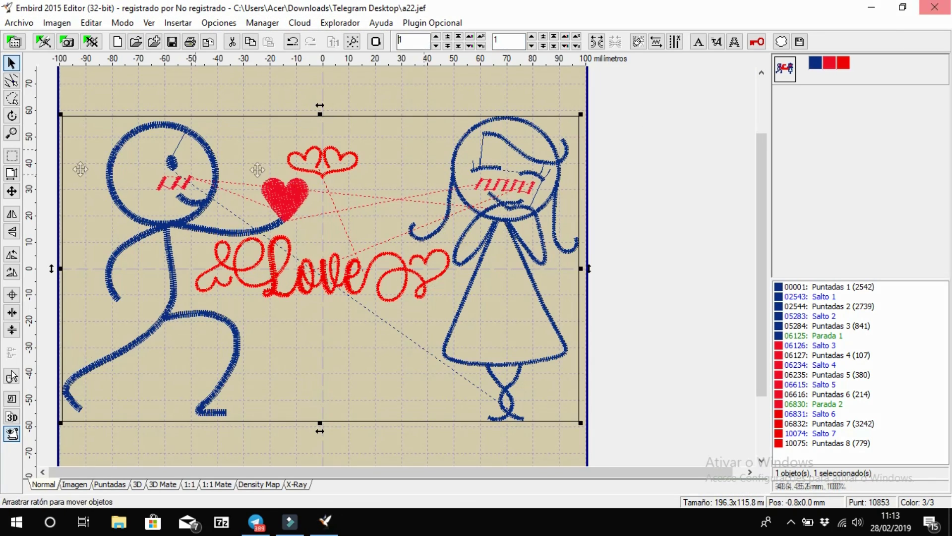
Save the design as a new Janome .JEF file named 'montagem love' in the Telegram Desktop folder.
{"action": "left_click", "coordinate": [18, 23]}
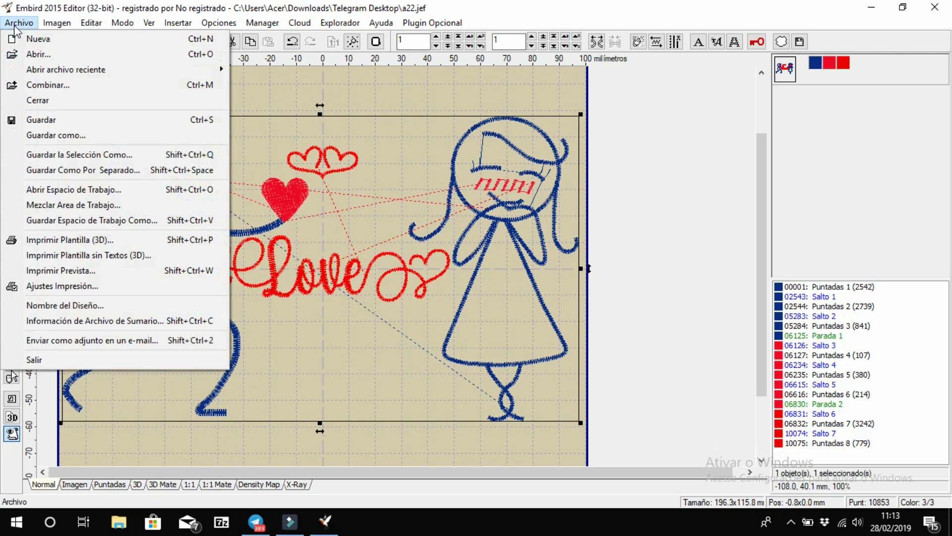
{"action": "left_click", "coordinate": [68, 141]}
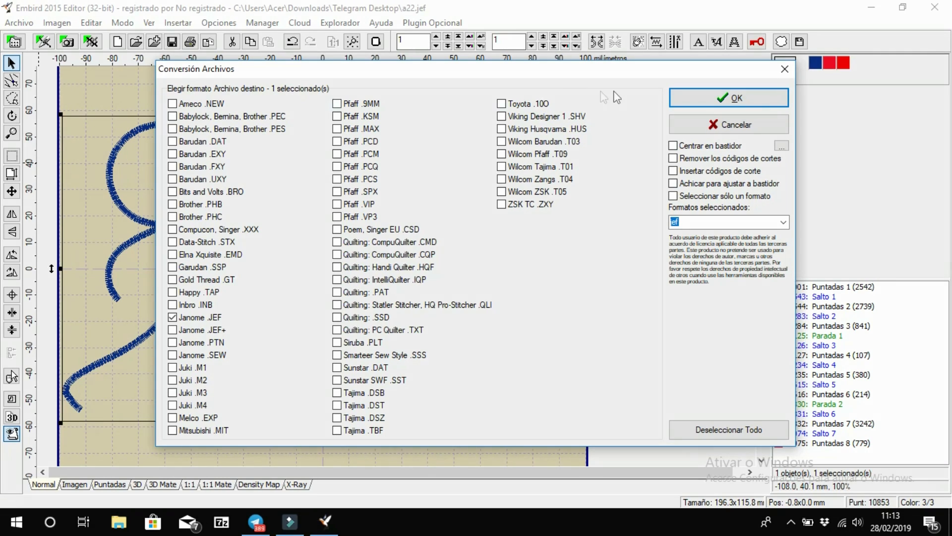
{"action": "left_click", "coordinate": [699, 103]}
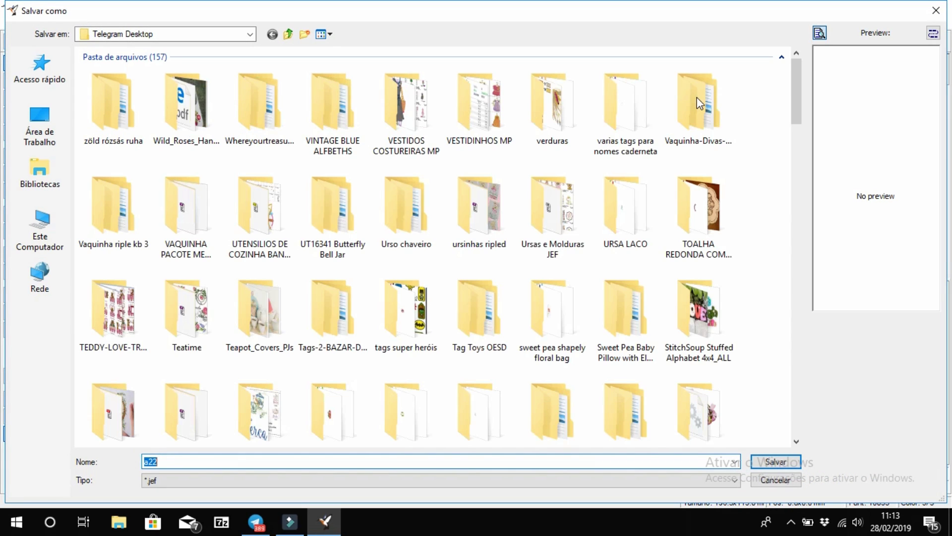
{"action": "type", "text": "mon"}
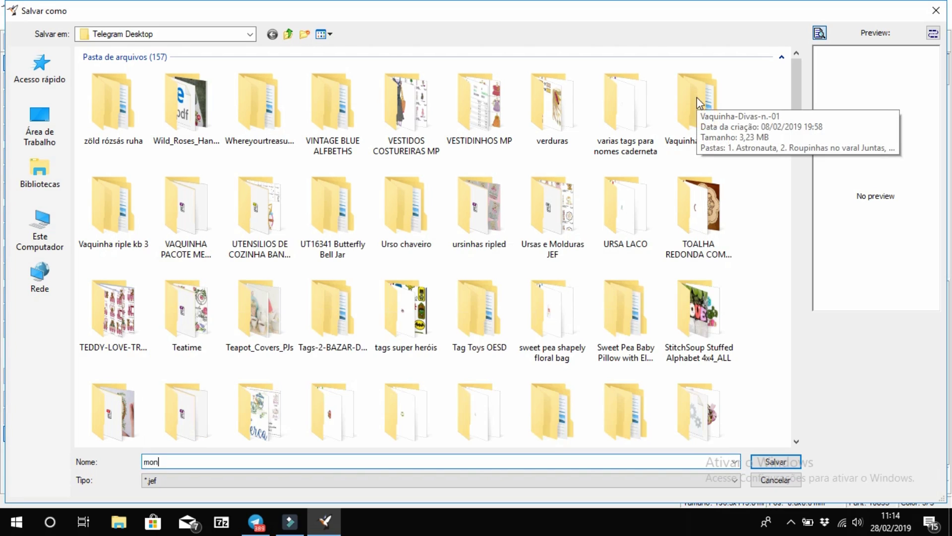
{"action": "type", "text": "tagem love"}
{"action": "left_click", "coordinate": [796, 457]}
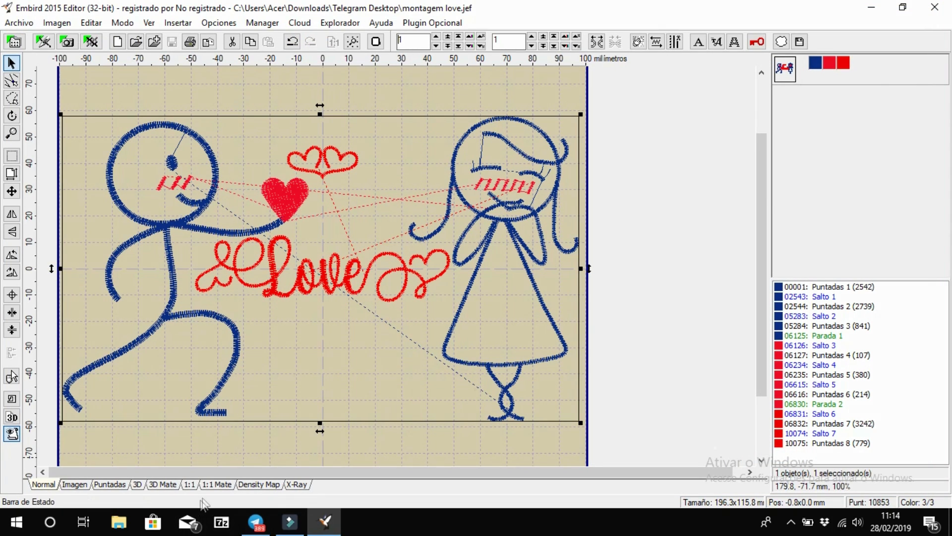
Preview the saved design in the 1:1 matte rendering, and close the editor.
{"action": "left_click", "coordinate": [221, 485]}
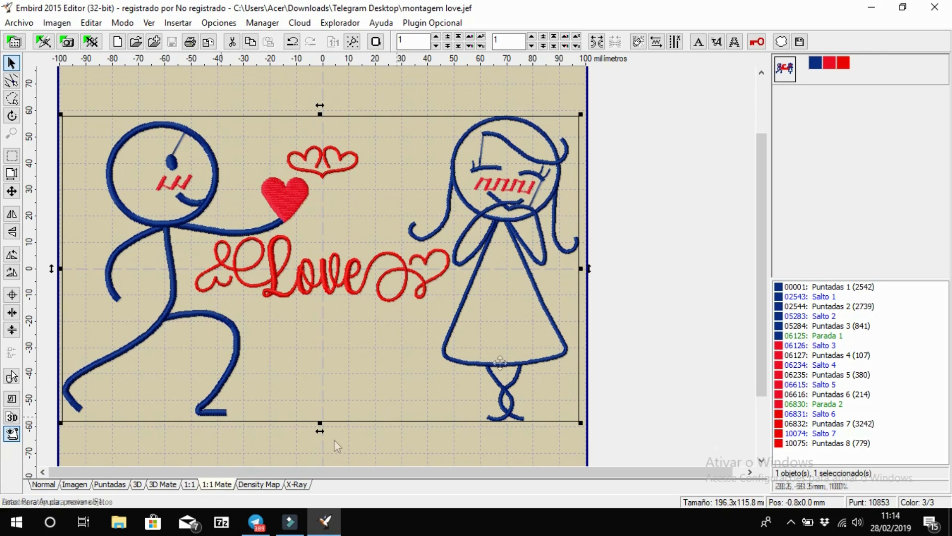
{"action": "left_click", "coordinate": [934, 8]}
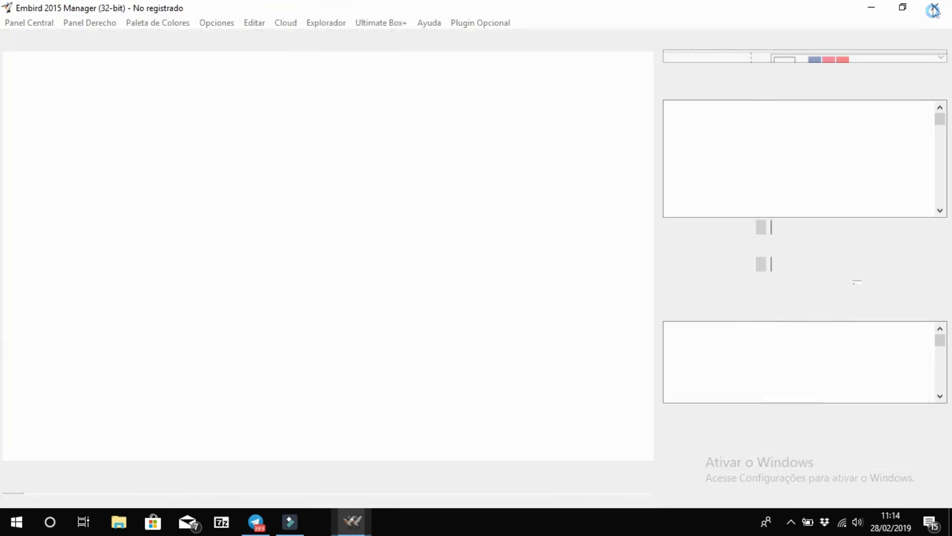